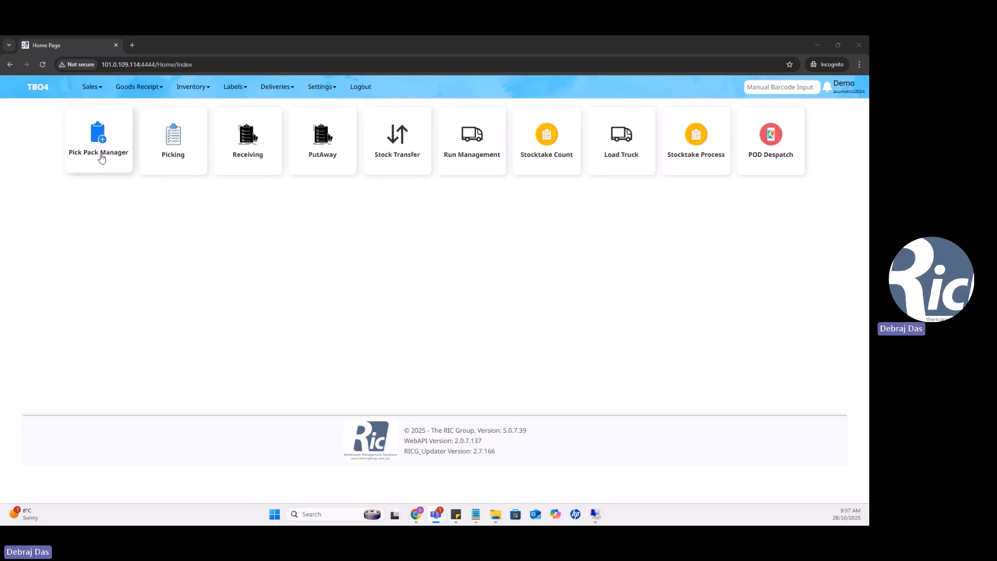
- Open Pick Pack Manager, set the start due date to 2025-10-27 and search for open sales orders
{"action": "left_click", "coordinate": [102, 158]}
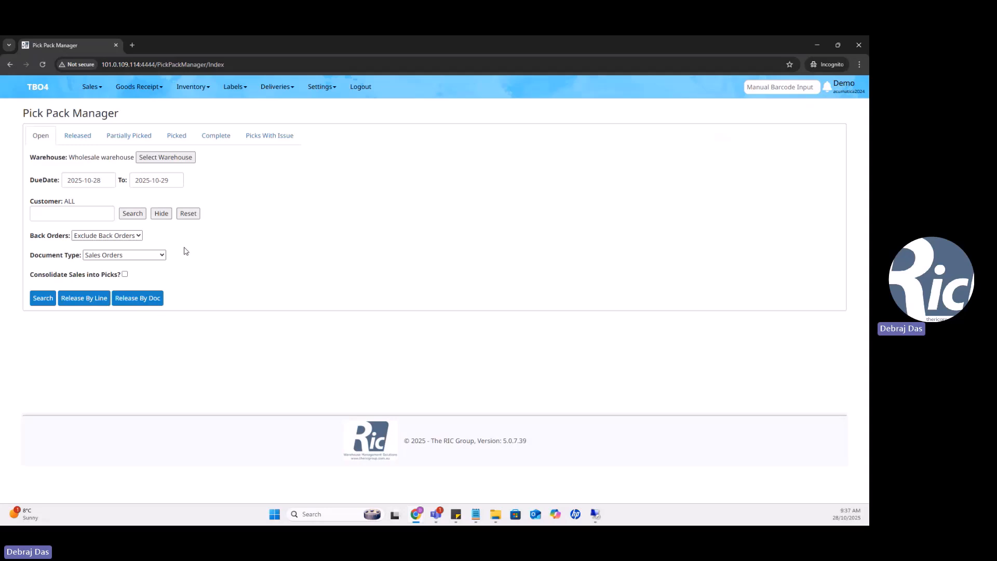
{"action": "left_click", "coordinate": [149, 255]}
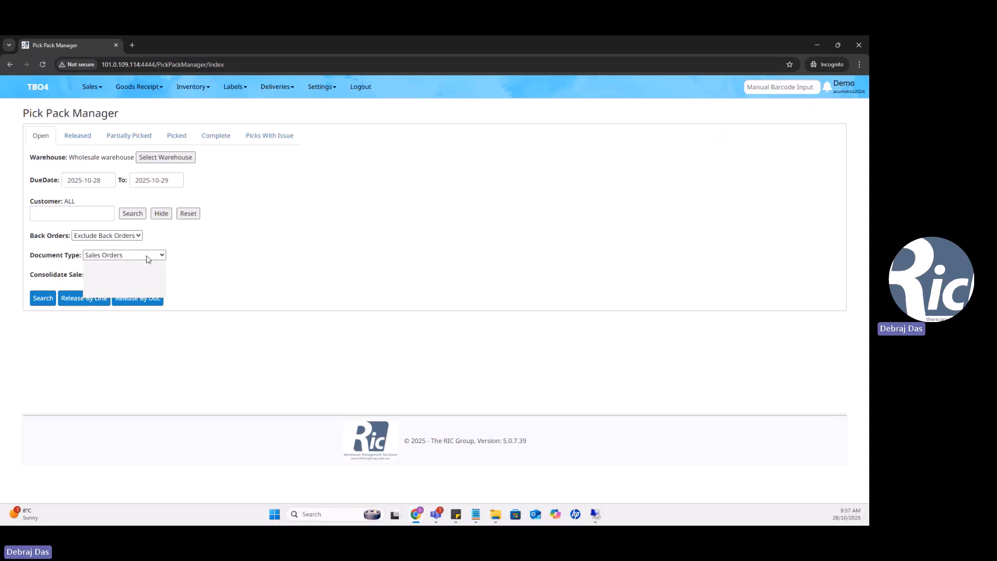
{"action": "left_click", "coordinate": [147, 258]}
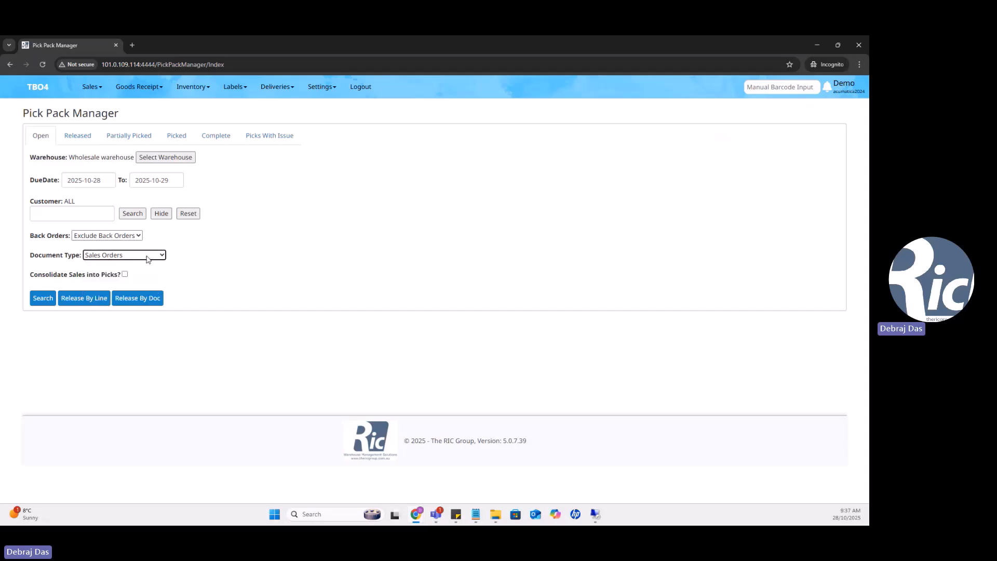
{"action": "left_click", "coordinate": [92, 182]}
{"action": "left_click", "coordinate": [82, 278]}
{"action": "left_click", "coordinate": [43, 298]}
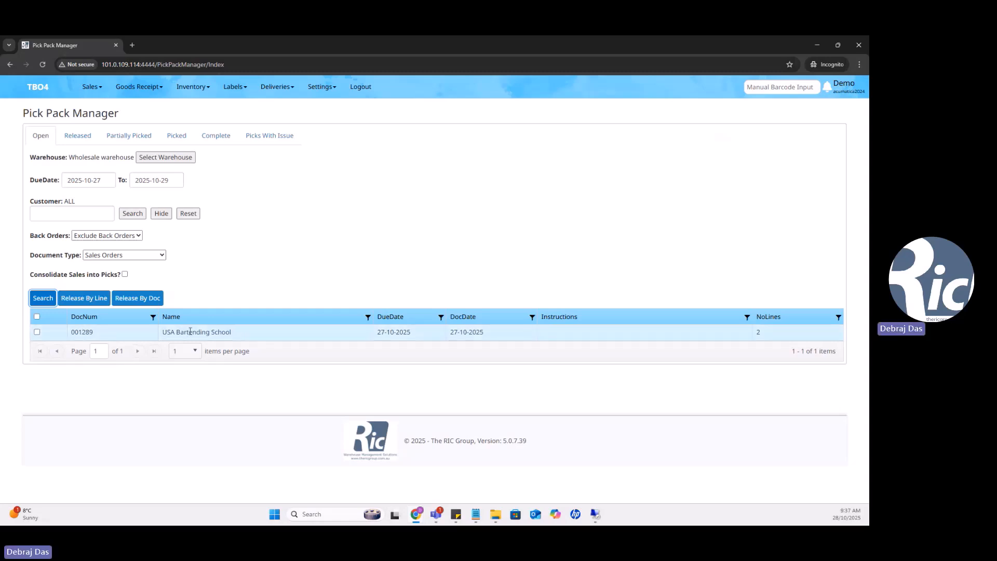
- Release the USA Bartending School order by document and open the allocation details for item 301CMPST01
{"action": "left_click", "coordinate": [37, 333]}
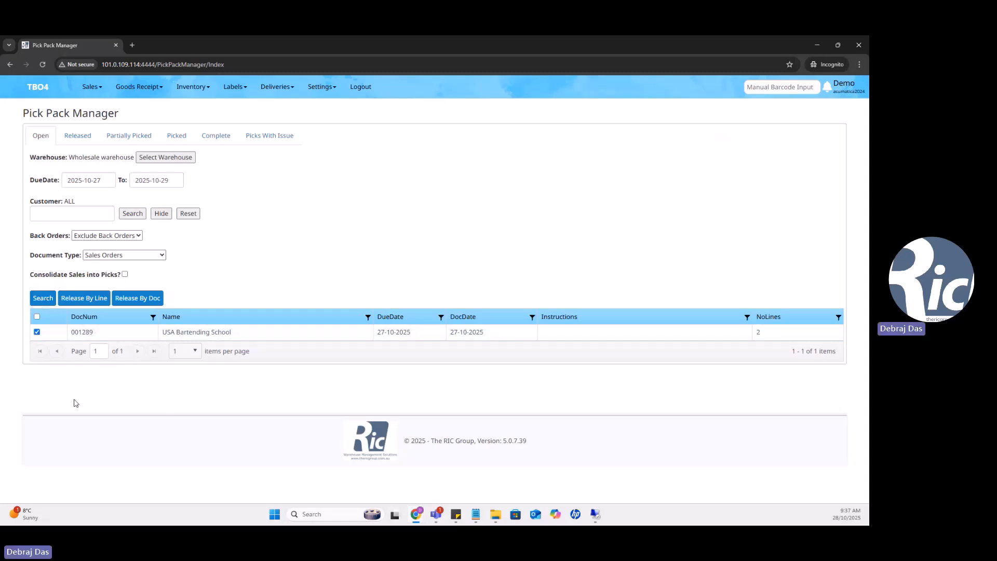
{"action": "left_click", "coordinate": [139, 304]}
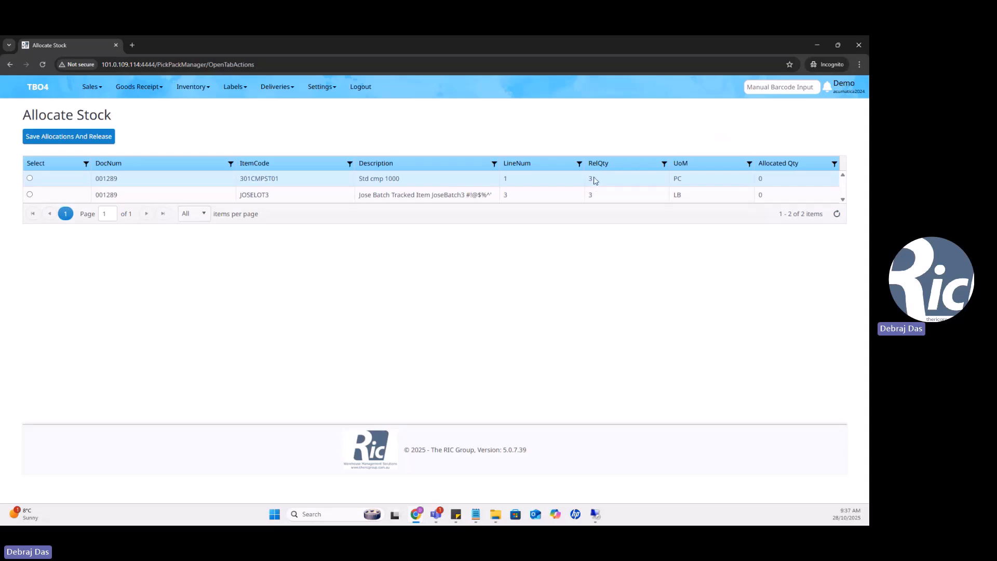
{"action": "left_click", "coordinate": [29, 179]}
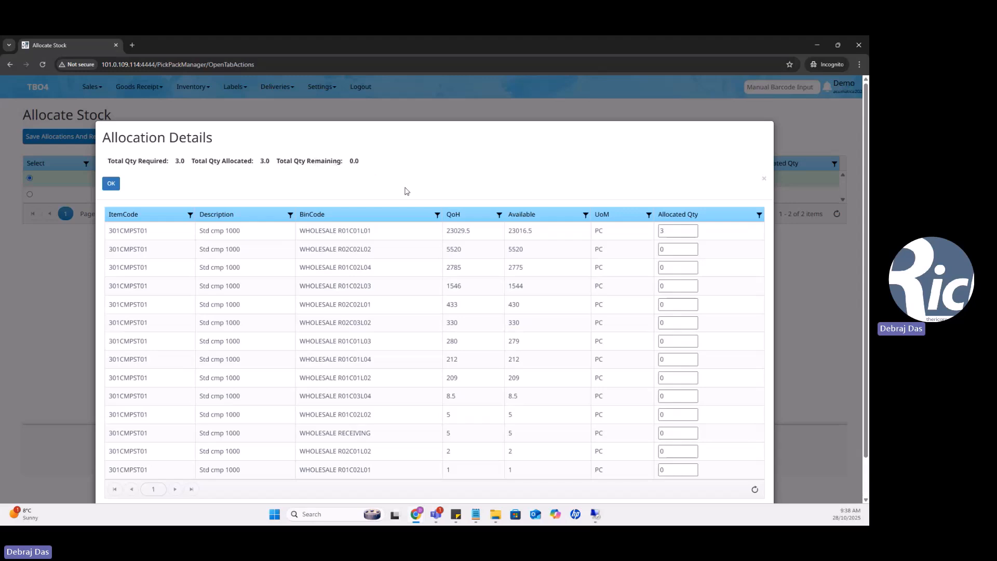
{"action": "scroll", "coordinate": [418, 228], "scroll_direction": "down", "scroll_amount": 1}
{"action": "scroll", "coordinate": [418, 228], "scroll_direction": "down", "scroll_amount": 1}
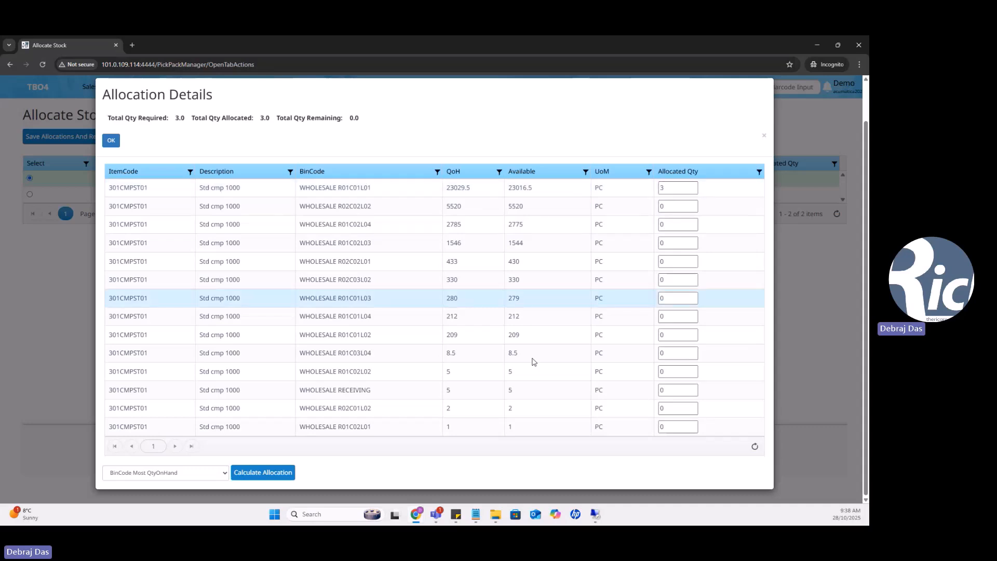
- Recalculate the stock allocation for item 301CMPST01 using the BinCode Less QtyOnHand method
{"action": "left_click", "coordinate": [188, 479]}
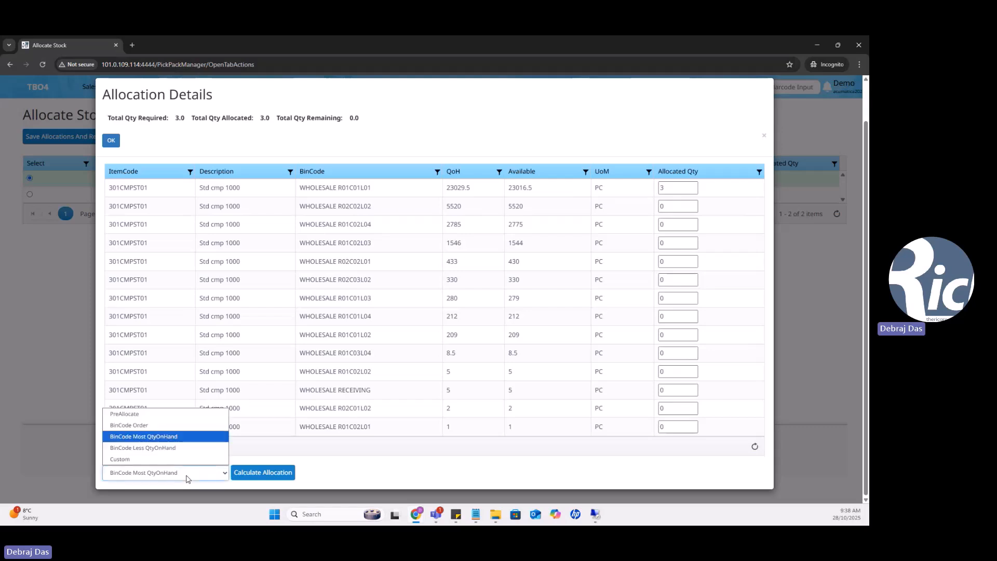
{"action": "left_click", "coordinate": [177, 448]}
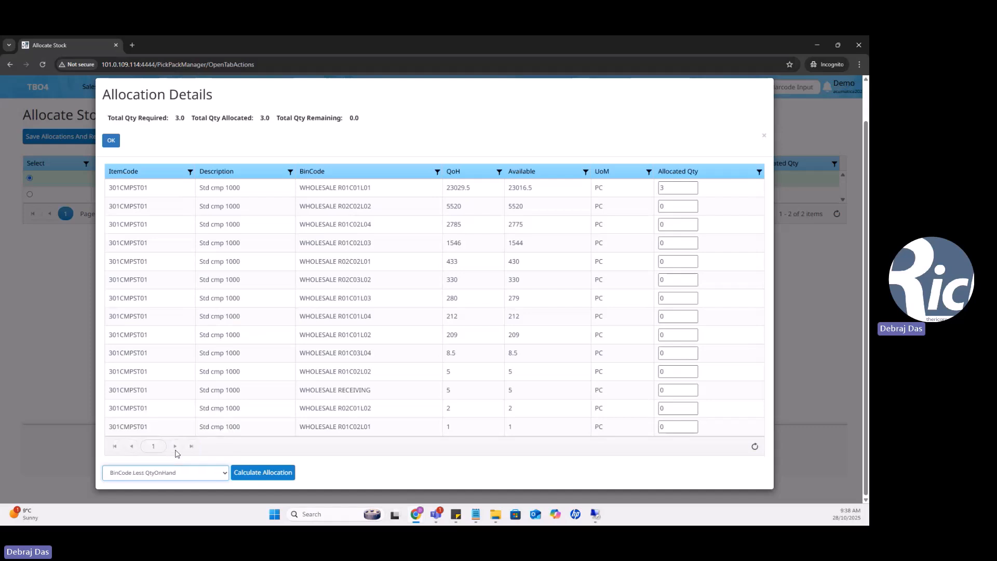
{"action": "left_click", "coordinate": [266, 473]}
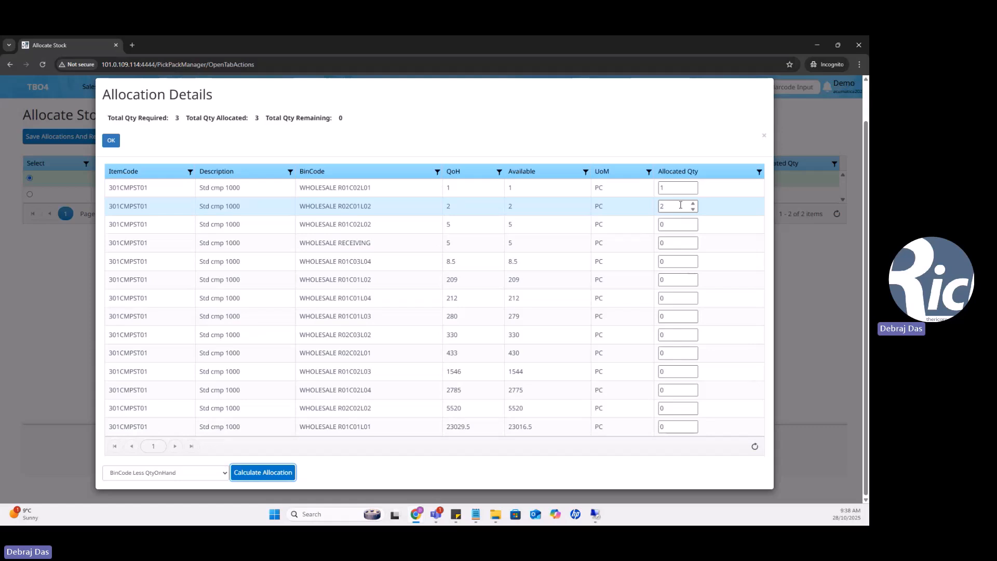
- Recalculate the stock allocation for item 301CMPST01 using the BinCode Order method
{"action": "left_click", "coordinate": [201, 476]}
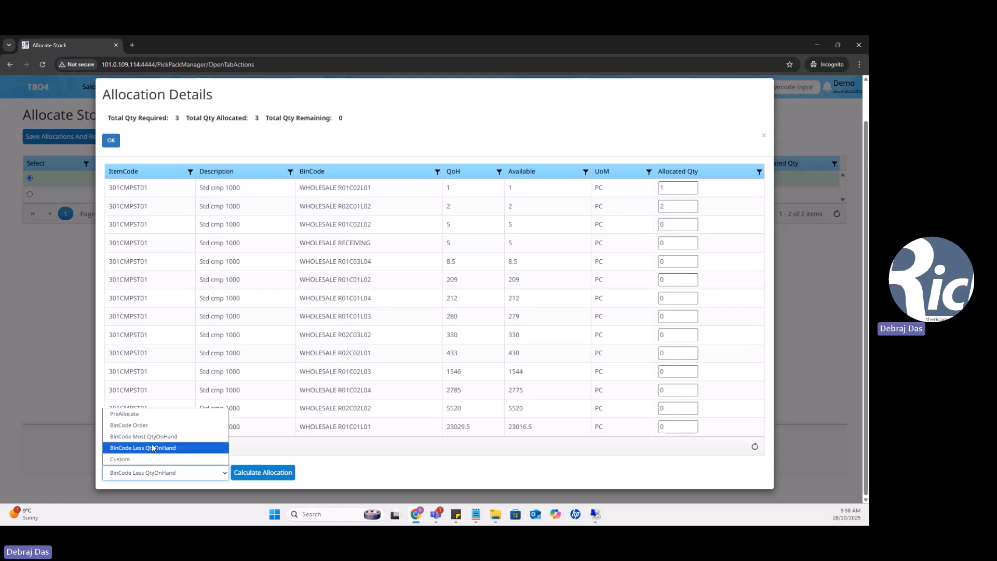
{"action": "left_click", "coordinate": [149, 426]}
{"action": "left_click", "coordinate": [277, 479]}
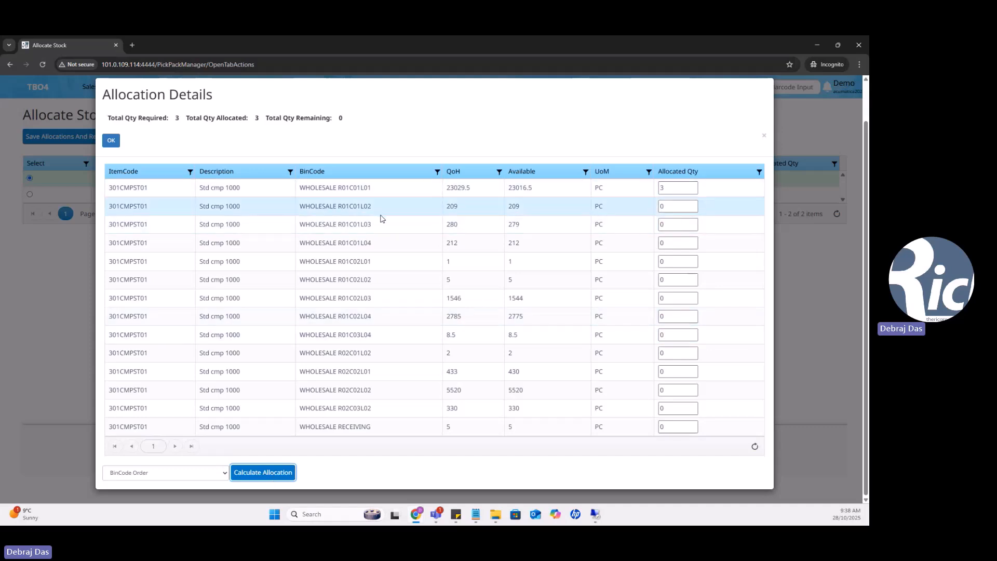
- Manually allocate a quantity of 1 from bin WHOLESALE R01C01L01 and 2 from bin WHOLESALE R01C01L02
{"action": "left_click", "coordinate": [681, 187]}
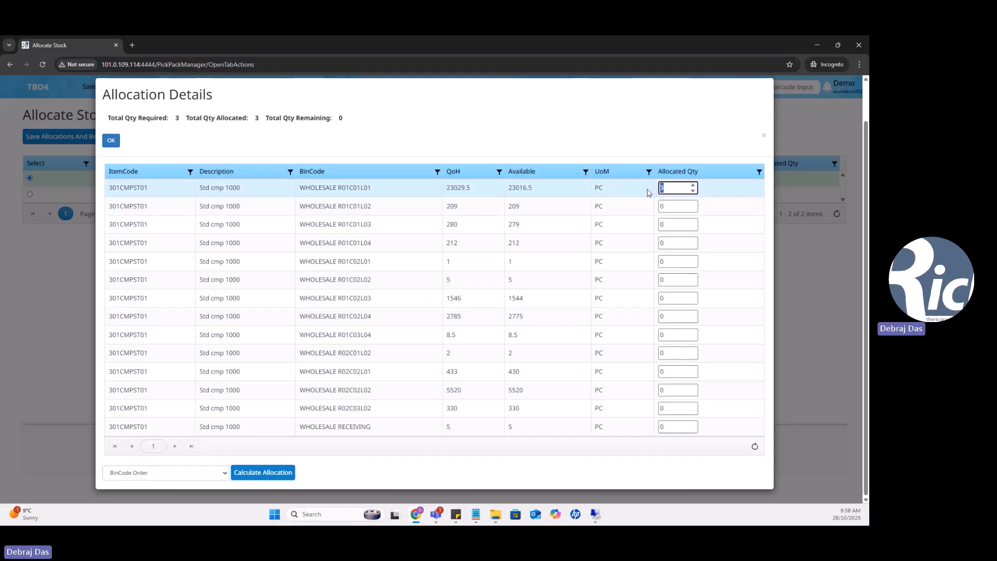
{"action": "type", "text": "1"}
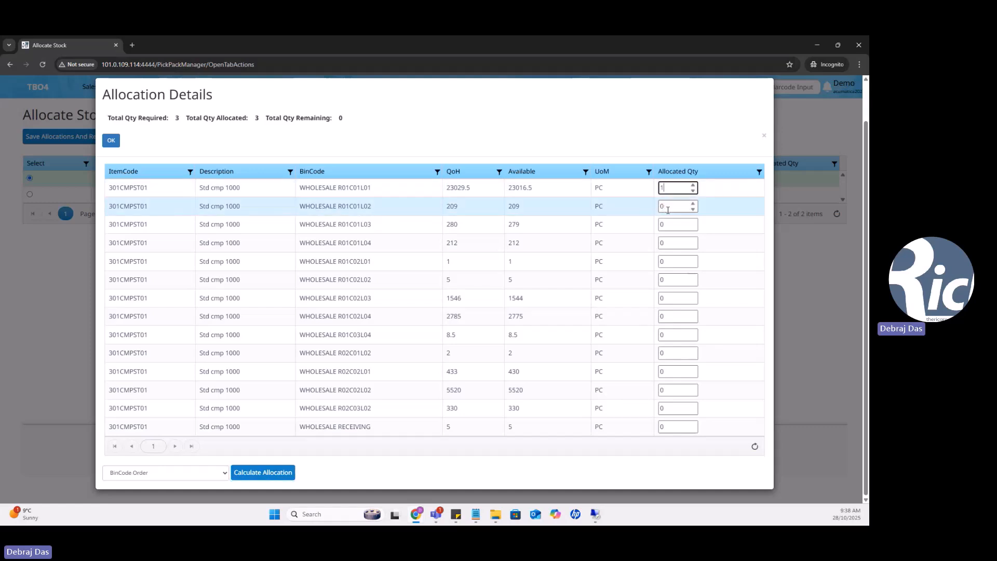
{"action": "left_click", "coordinate": [675, 206]}
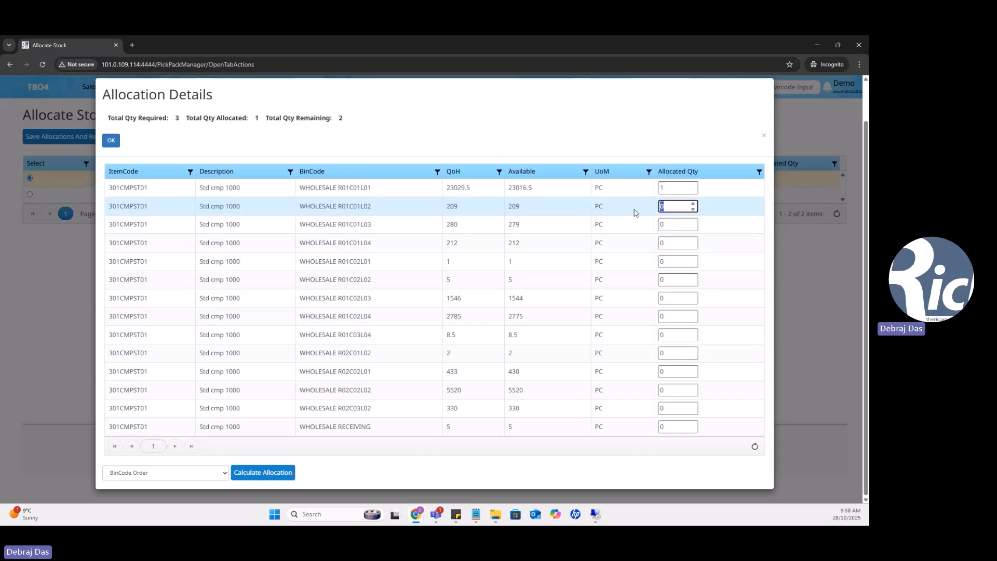
{"action": "type", "text": "2"}
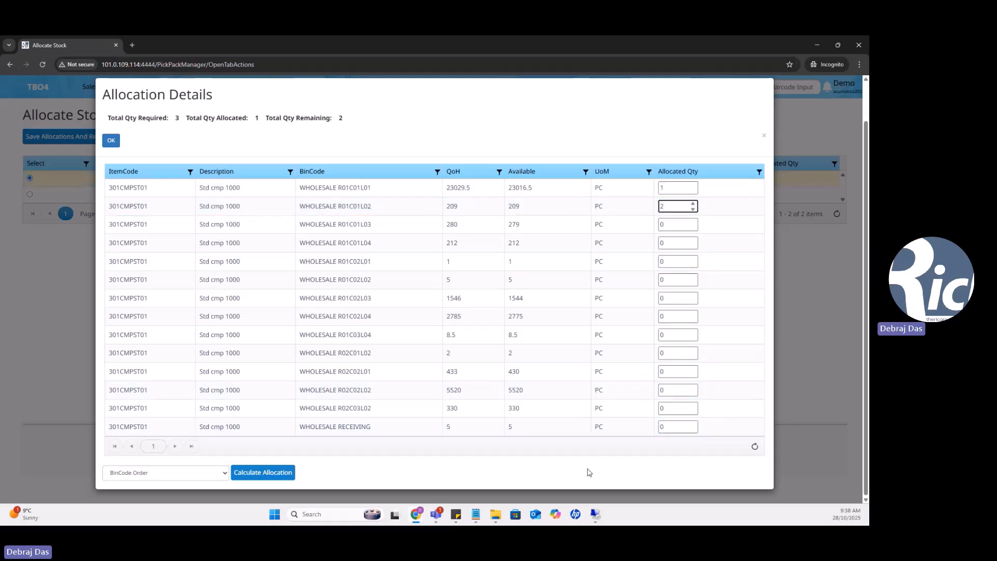
{"action": "left_click", "coordinate": [514, 476]}
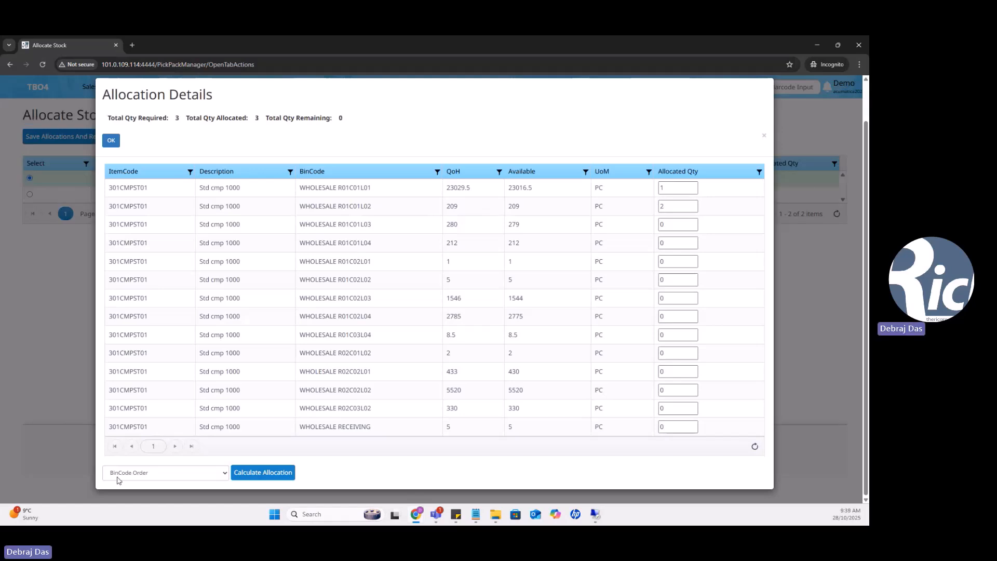
- Recalculate the 301CMPST01 allocation using BinCode Most QtyOnHand and open the allocation details for item JOSELOT3
{"action": "left_click", "coordinate": [160, 479]}
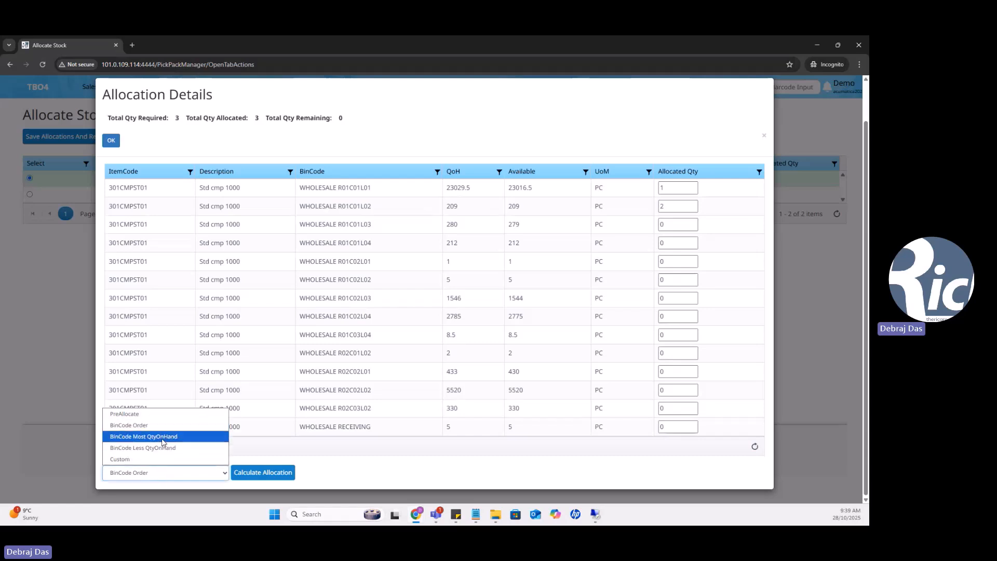
{"action": "left_click", "coordinate": [162, 442]}
{"action": "left_click", "coordinate": [279, 475]}
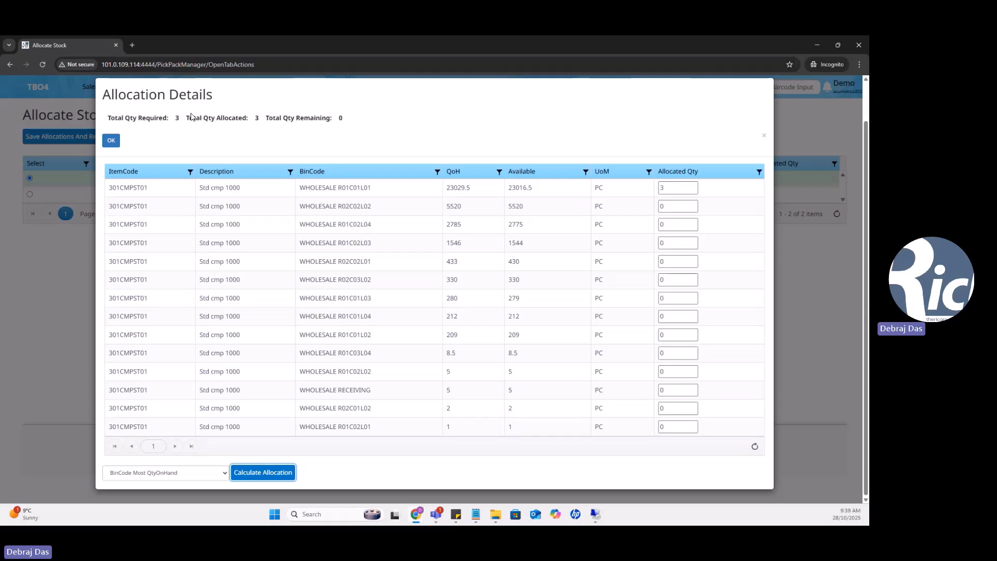
{"action": "left_click", "coordinate": [764, 135]}
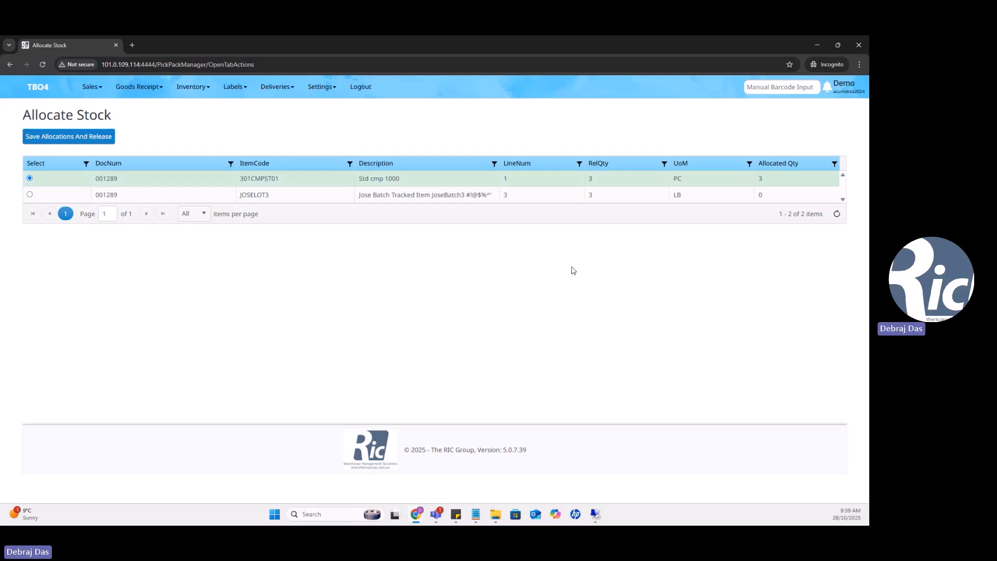
{"action": "left_click", "coordinate": [30, 195]}
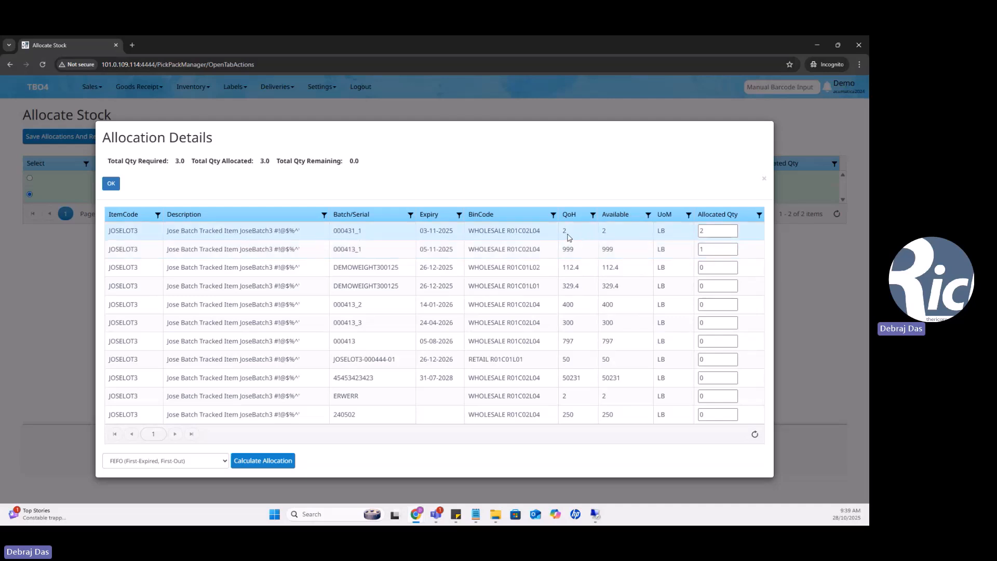
- Recalculate the batch allocation for item JOSELOT3 using the BinCode Most QtyOnHand method
{"action": "left_click", "coordinate": [177, 463]}
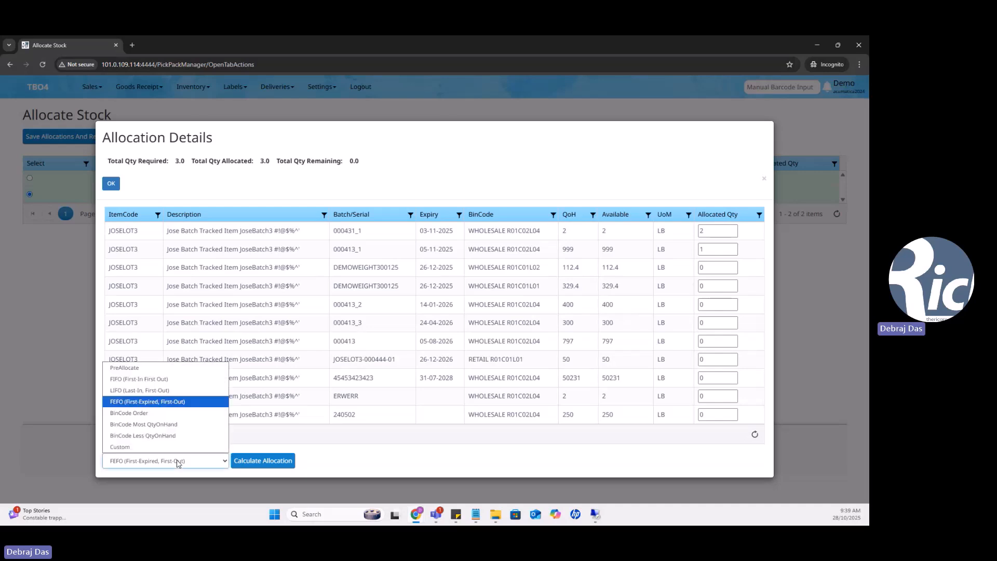
{"action": "left_click", "coordinate": [161, 425]}
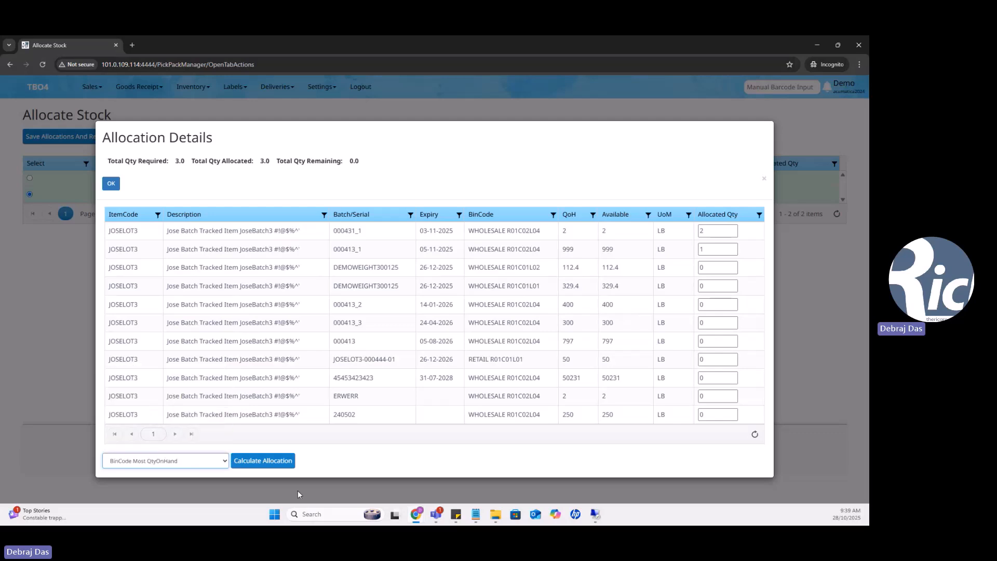
{"action": "left_click", "coordinate": [278, 466]}
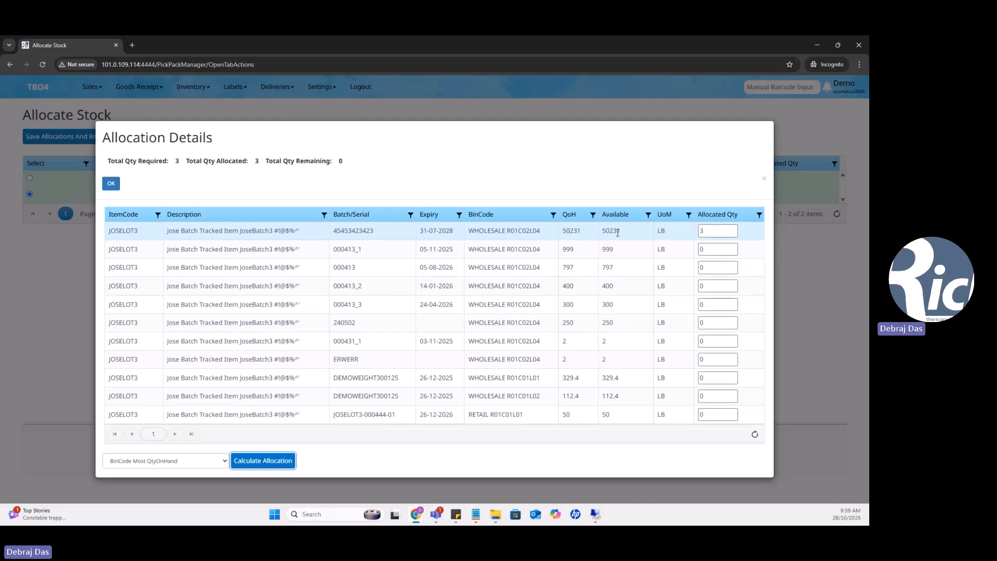
- Recalculate the JOSELOT3 allocation using FEFO (First-Expired, First-Out), and save and release the order's allocations
{"action": "left_click", "coordinate": [188, 463]}
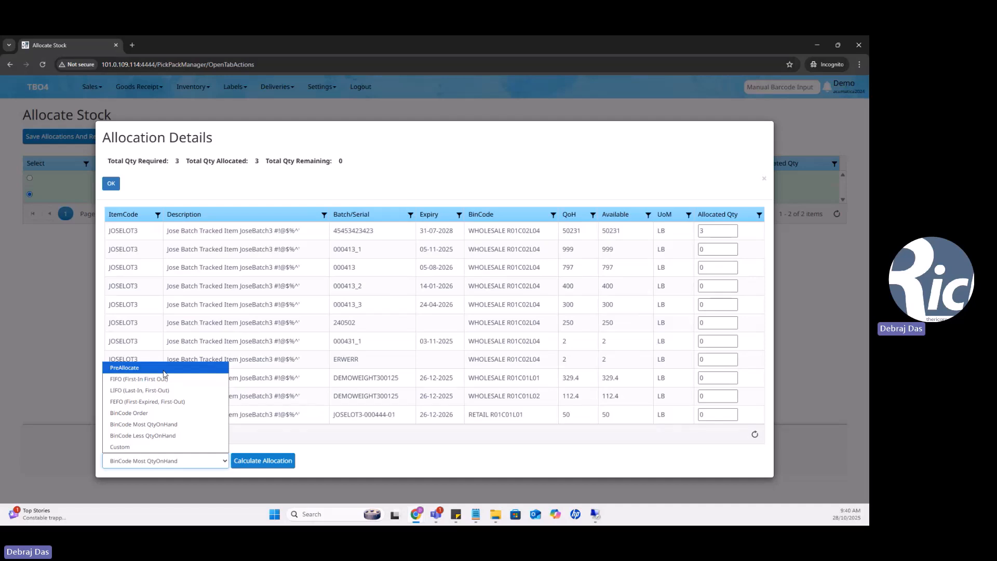
{"action": "left_click", "coordinate": [165, 404]}
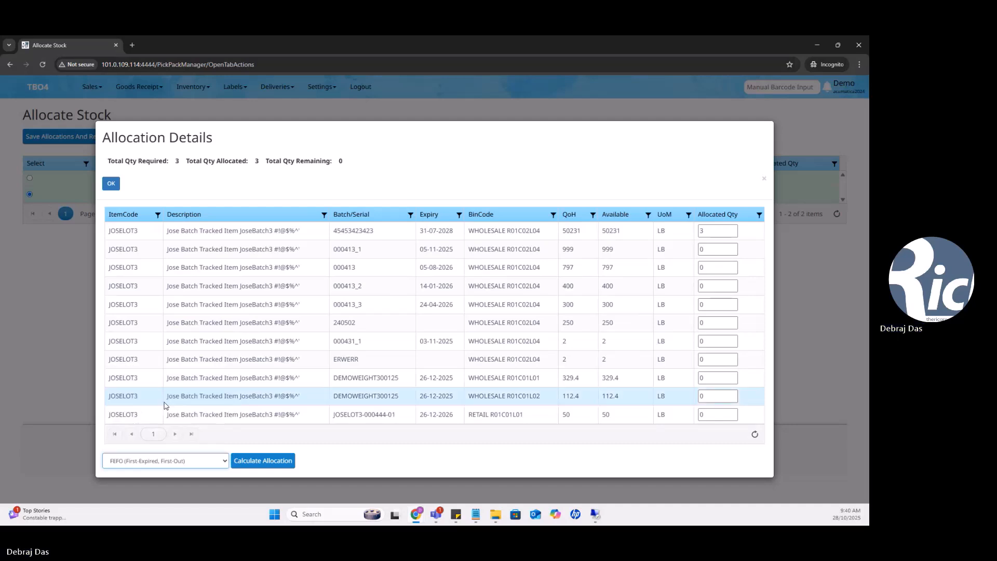
{"action": "left_click", "coordinate": [269, 466]}
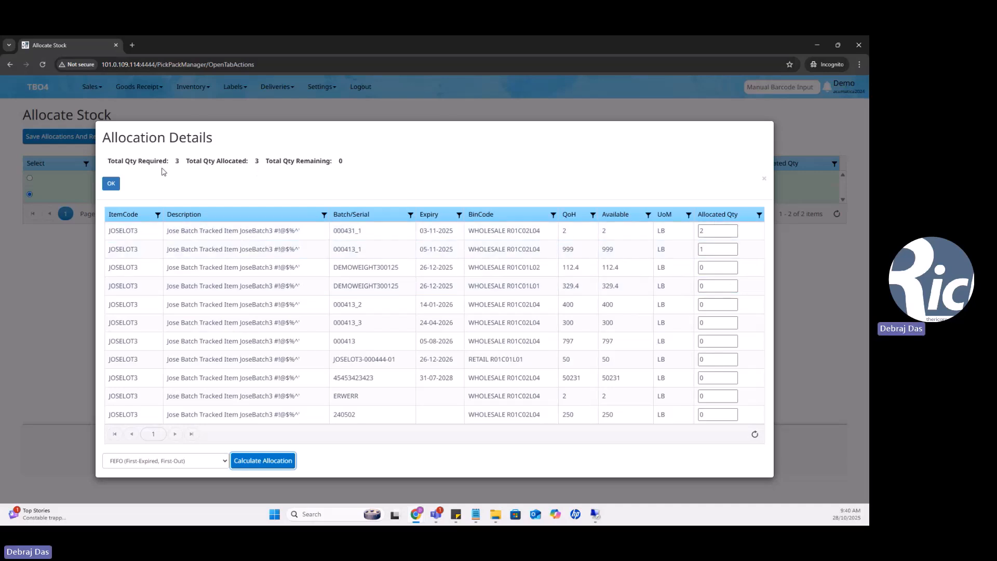
{"action": "left_click", "coordinate": [765, 178]}
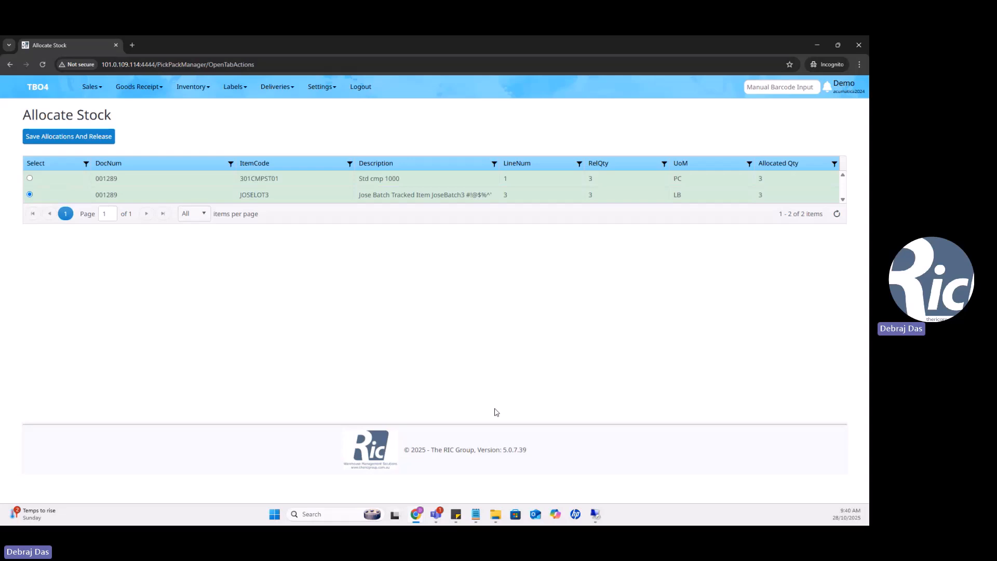
{"action": "left_click", "coordinate": [61, 139]}
{"action": "left_click", "coordinate": [473, 123]}
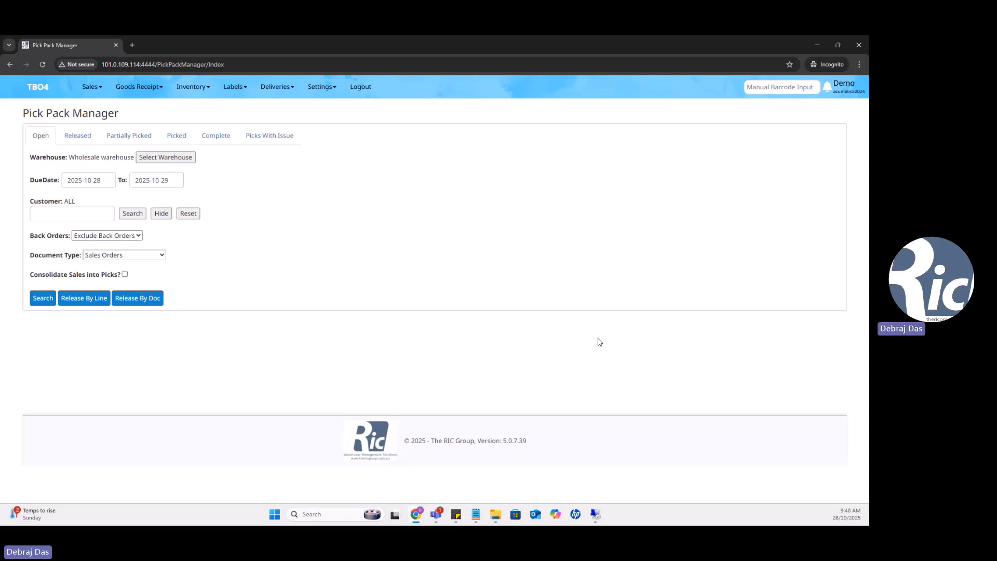
- Open the released pick for USA Bartending School from the list of pick orders
{"action": "left_click", "coordinate": [95, 88]}
{"action": "left_click", "coordinate": [109, 116]}
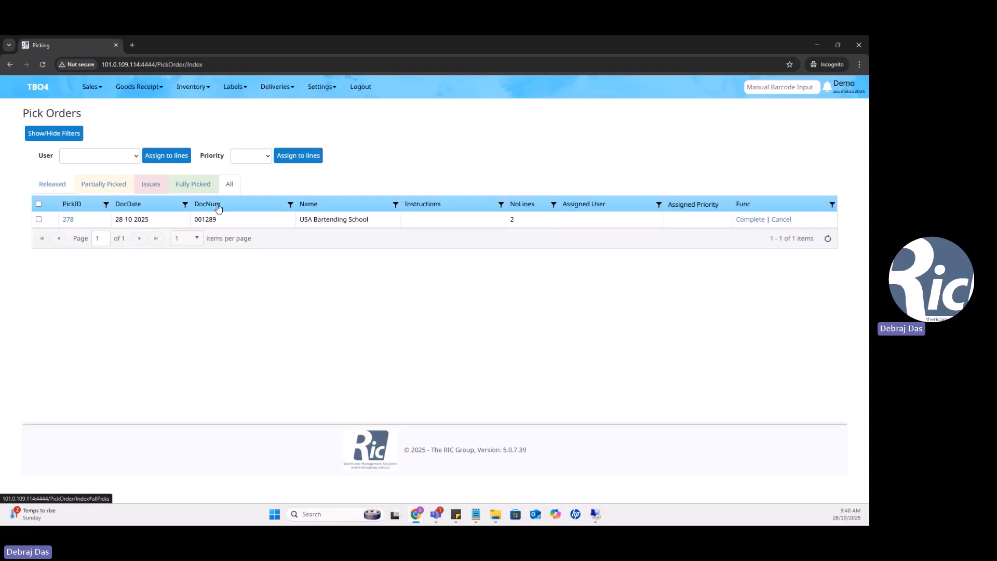
{"action": "left_click", "coordinate": [68, 219]}
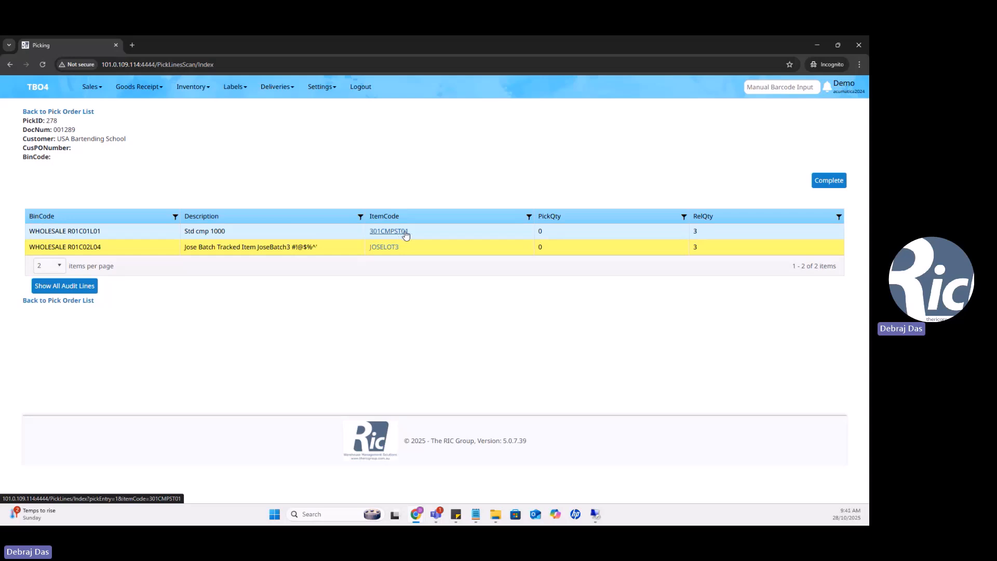
{"action": "left_click", "coordinate": [702, 253]}
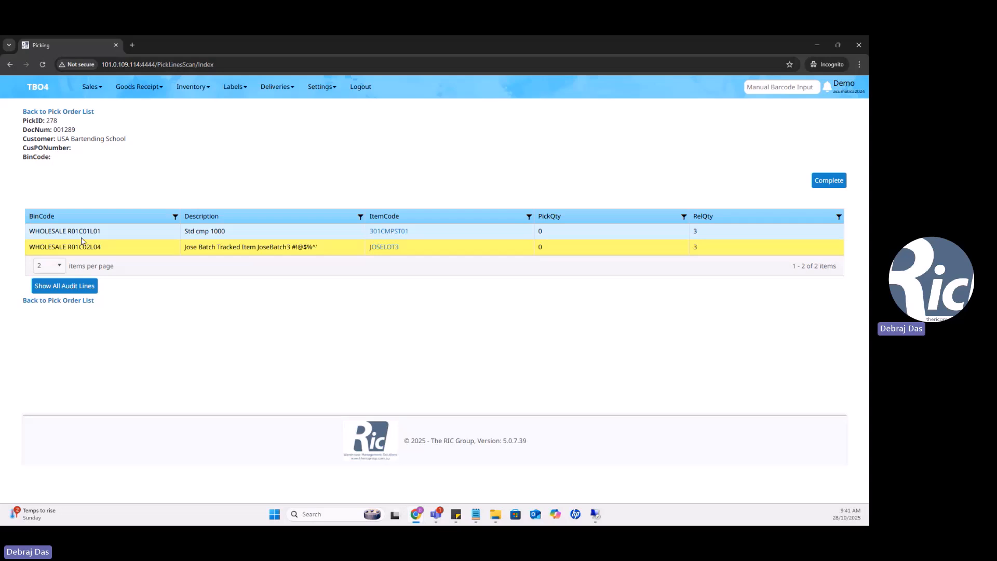
- Open the JOSELOT3 pick line and display its batch/serial list to check the pre-allocated quantities
{"action": "left_click", "coordinate": [388, 248]}
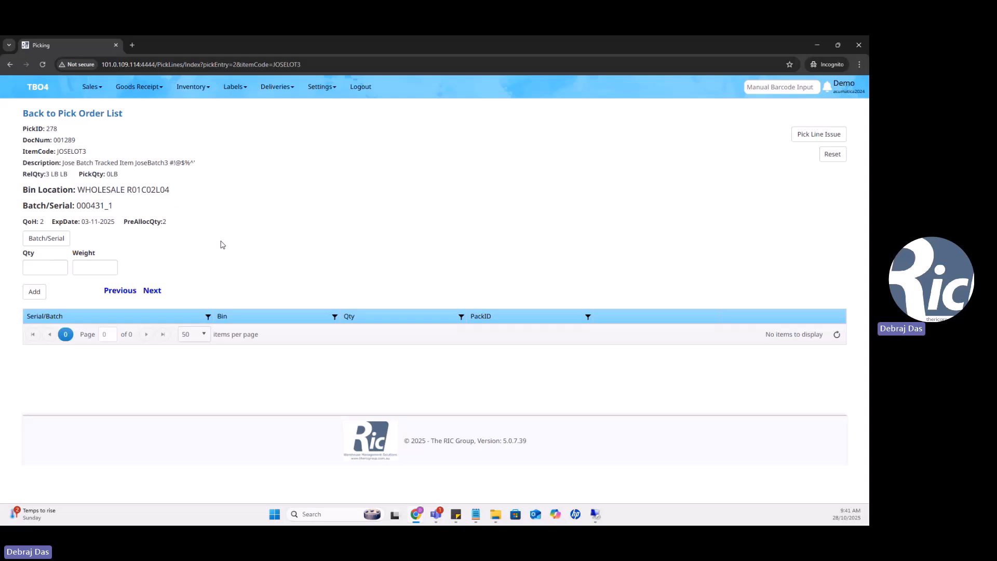
{"action": "left_click_drag", "start_coordinate": [174, 223], "coordinate": [128, 223]}
{"action": "left_click", "coordinate": [62, 239]}
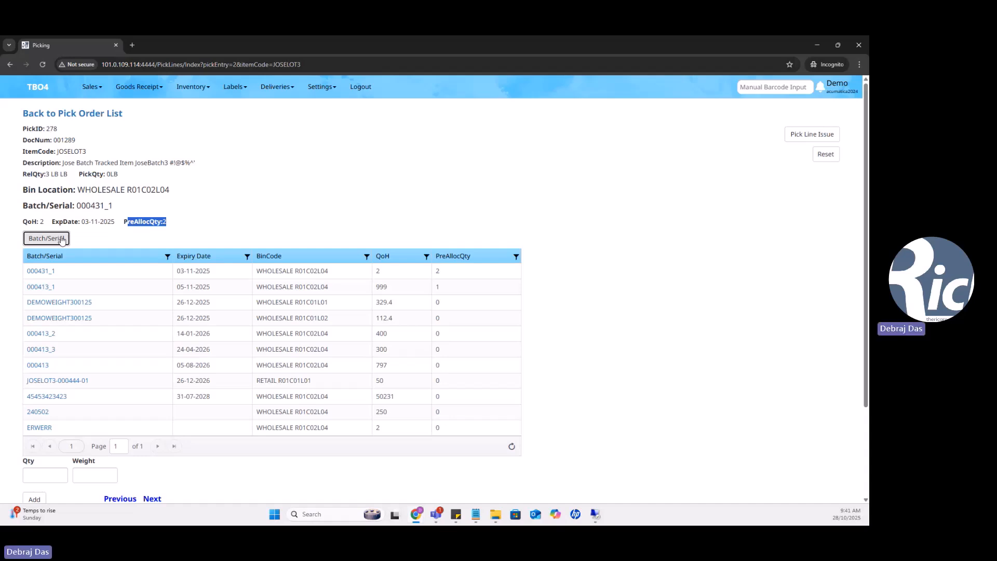
- Close the batch/serial list and add a picked quantity of 2 from batch 000431_1
{"action": "left_click", "coordinate": [62, 239]}
{"action": "left_click", "coordinate": [46, 267]}
{"action": "type", "text": "2"}
{"action": "left_click", "coordinate": [34, 291]}
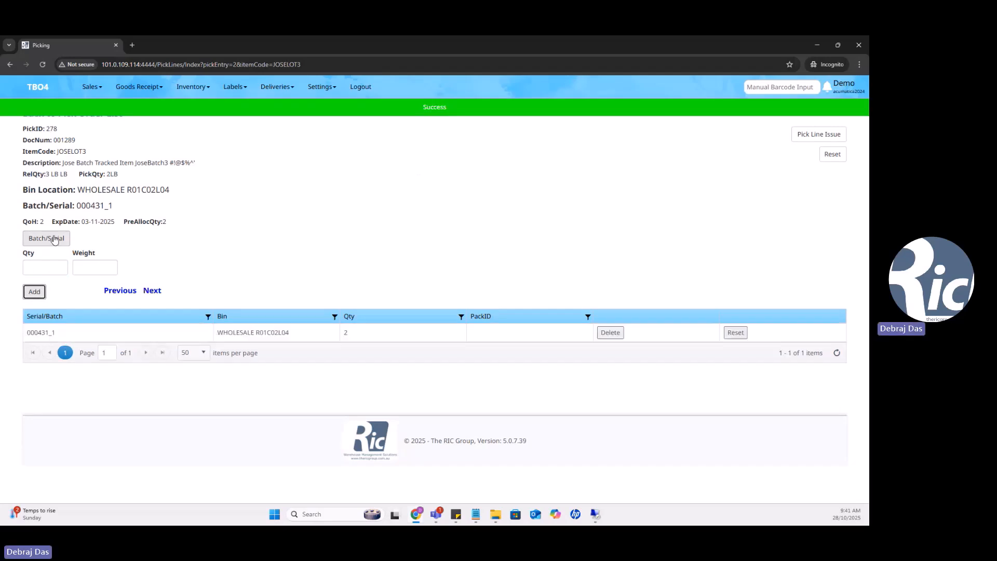
- Select batch 000413_1 for the JOSELOT3 line and add a picked quantity of 1
{"action": "left_click", "coordinate": [55, 240]}
{"action": "left_click", "coordinate": [47, 286]}
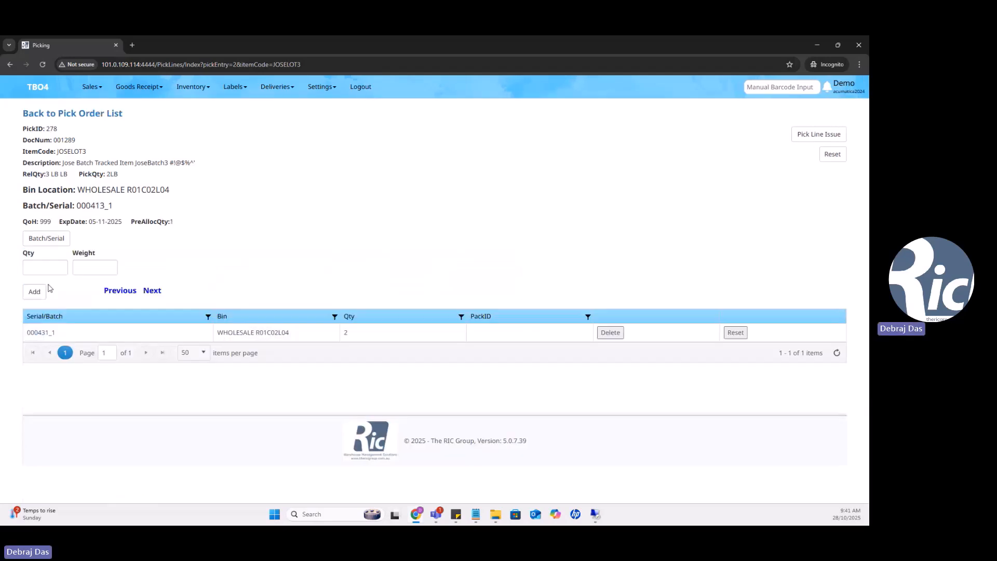
{"action": "left_click", "coordinate": [43, 269]}
{"action": "type", "text": "1"}
{"action": "left_click", "coordinate": [34, 291]}
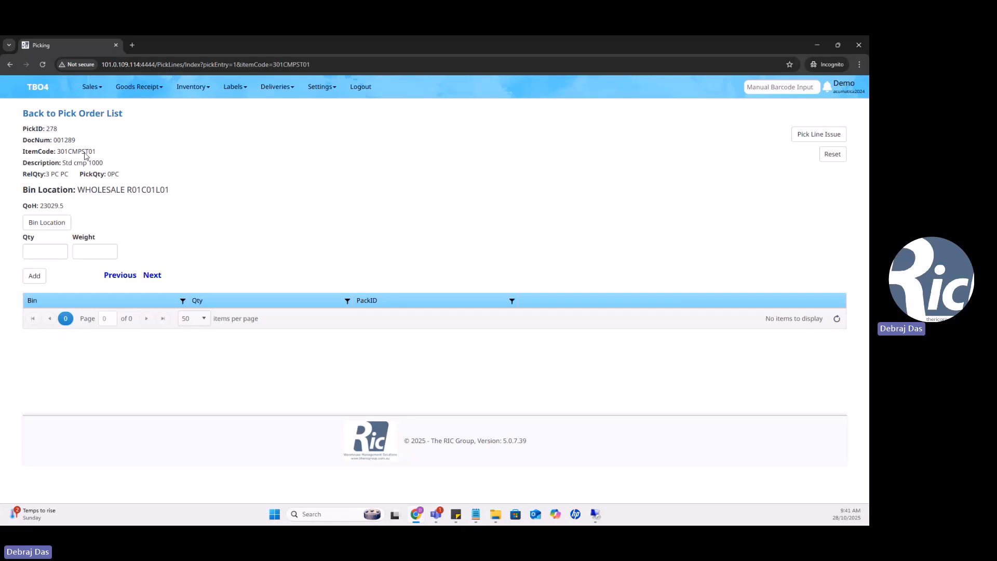
- Add a picked quantity of 3 for item 301CMPST01 from bin WHOLESALE R01C01L01
{"action": "left_click", "coordinate": [36, 257]}
{"action": "type", "text": "3"}
{"action": "left_click", "coordinate": [44, 279]}
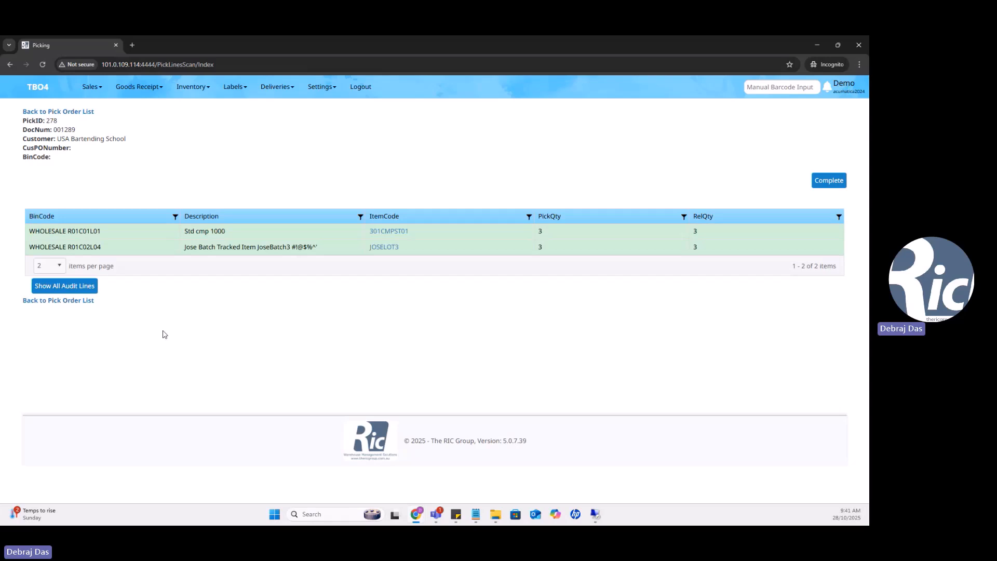
- Show all audit lines of the pick, and complete the pick with confirmation
{"action": "left_click", "coordinate": [89, 286]}
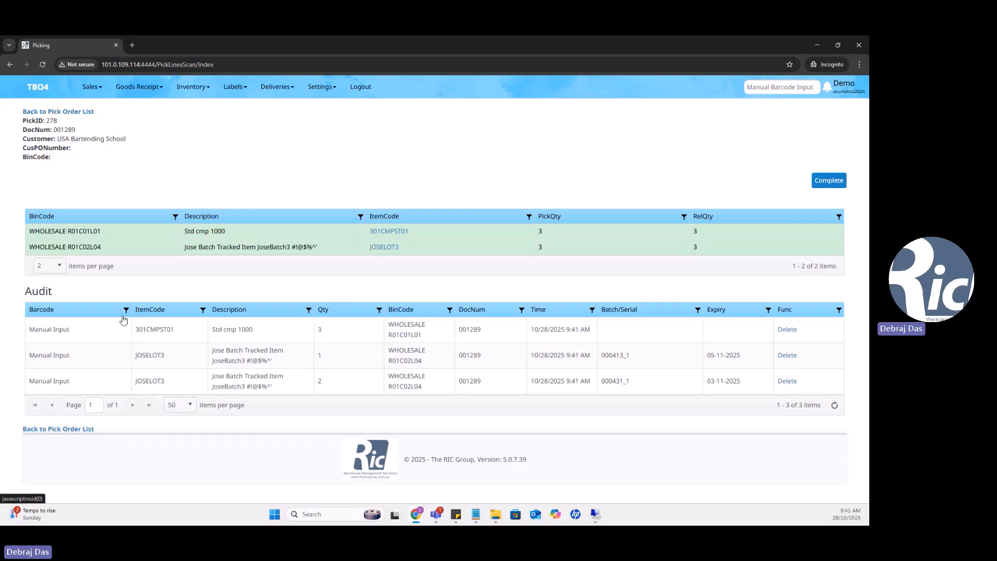
{"action": "left_click", "coordinate": [836, 184]}
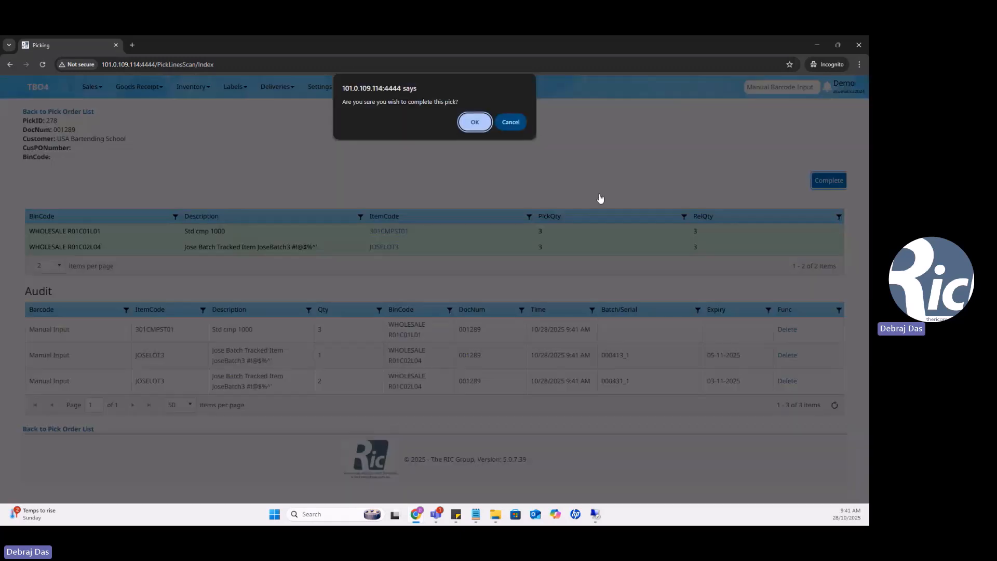
{"action": "left_click", "coordinate": [475, 124]}
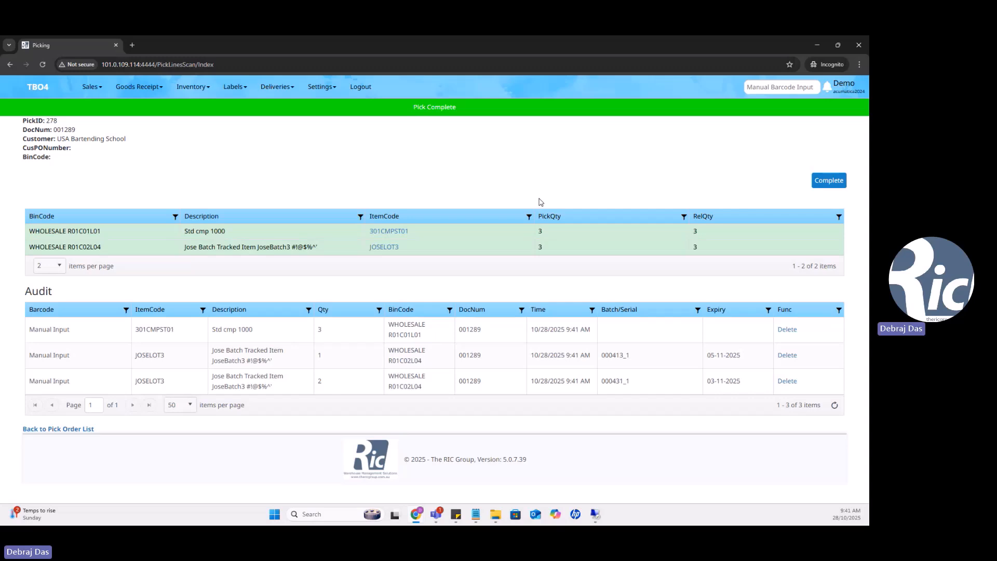